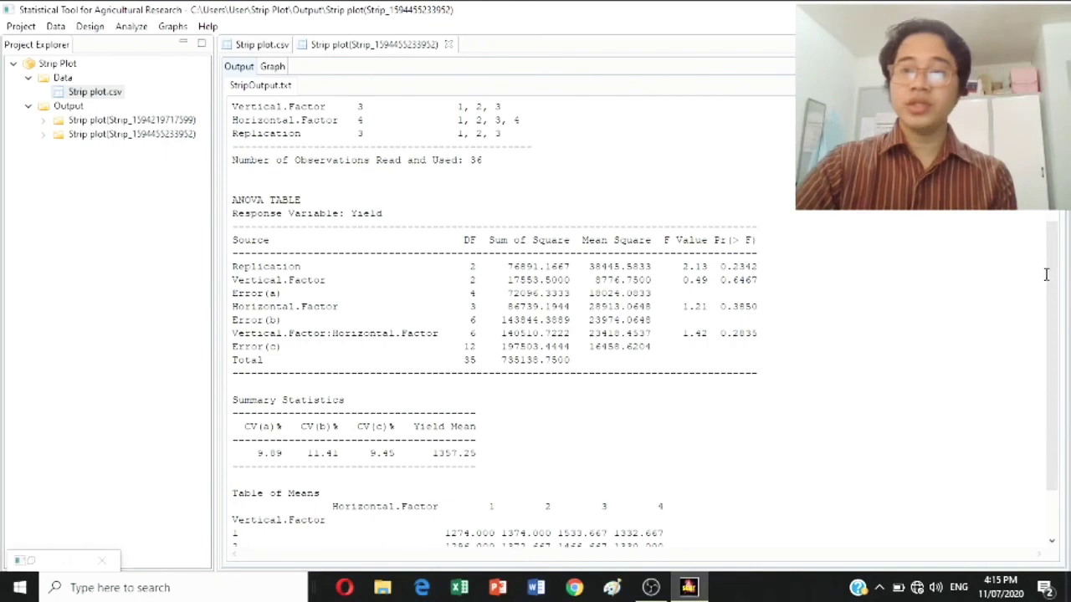
scroll(1052, 332, "down", 2)
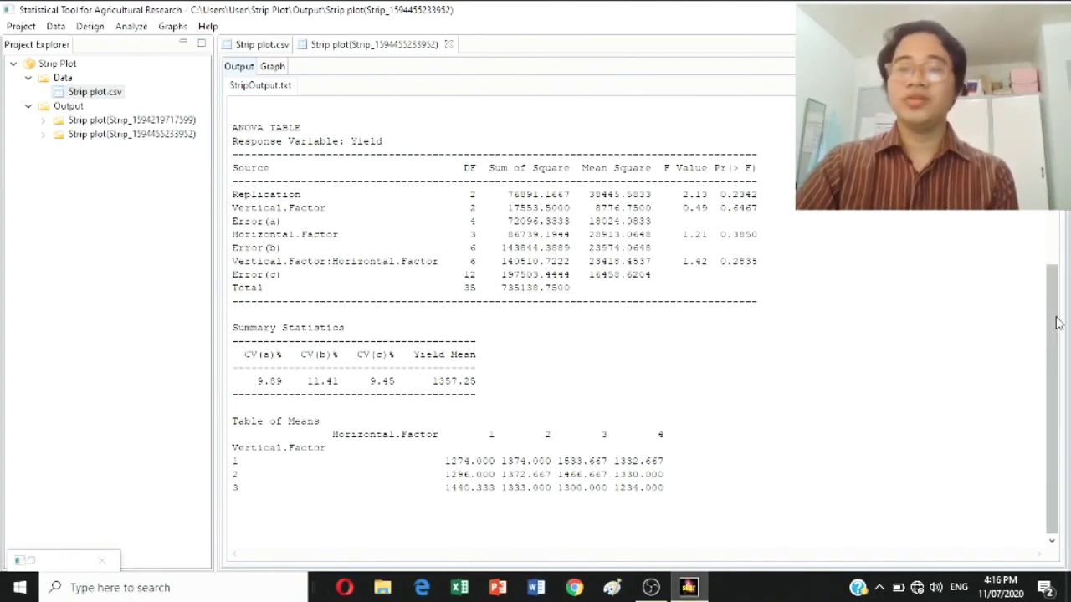
scroll(1056, 323, "up", 6)
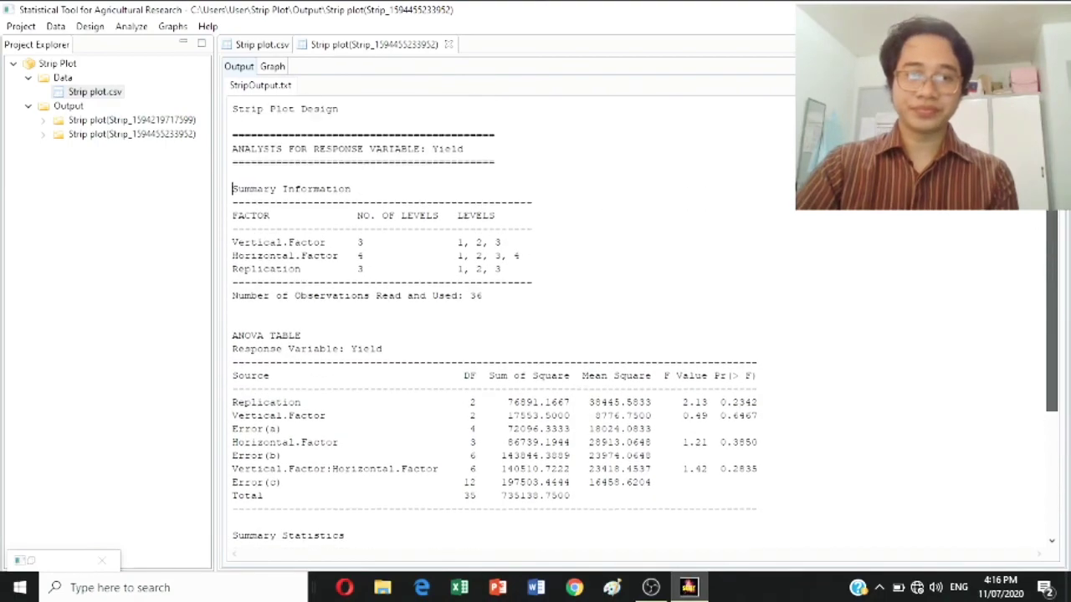
scroll(1056, 323, "up", 2)
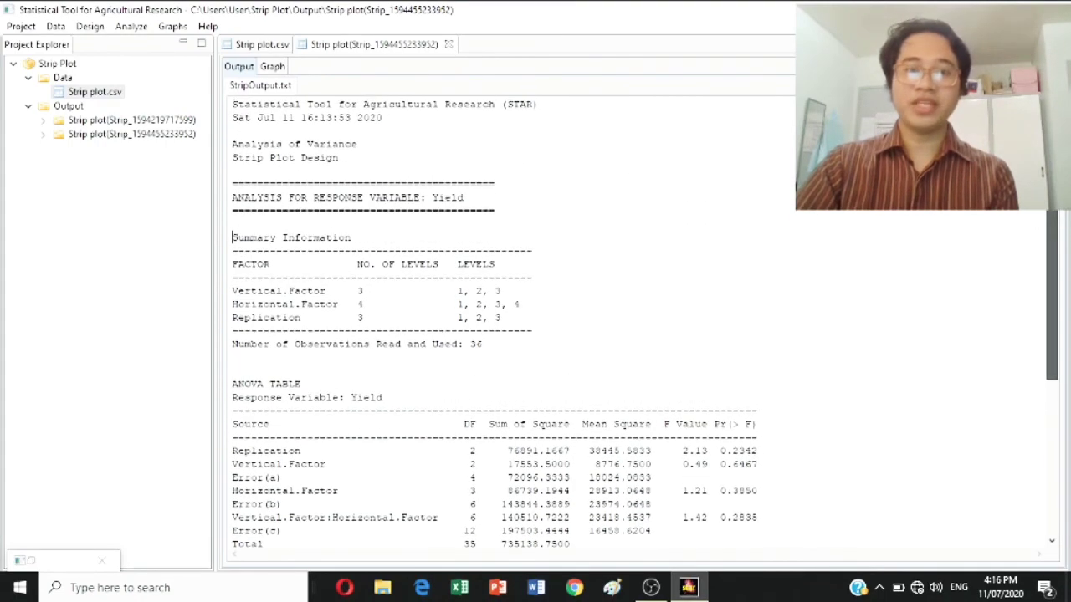
scroll(1053, 323, "down", 3)
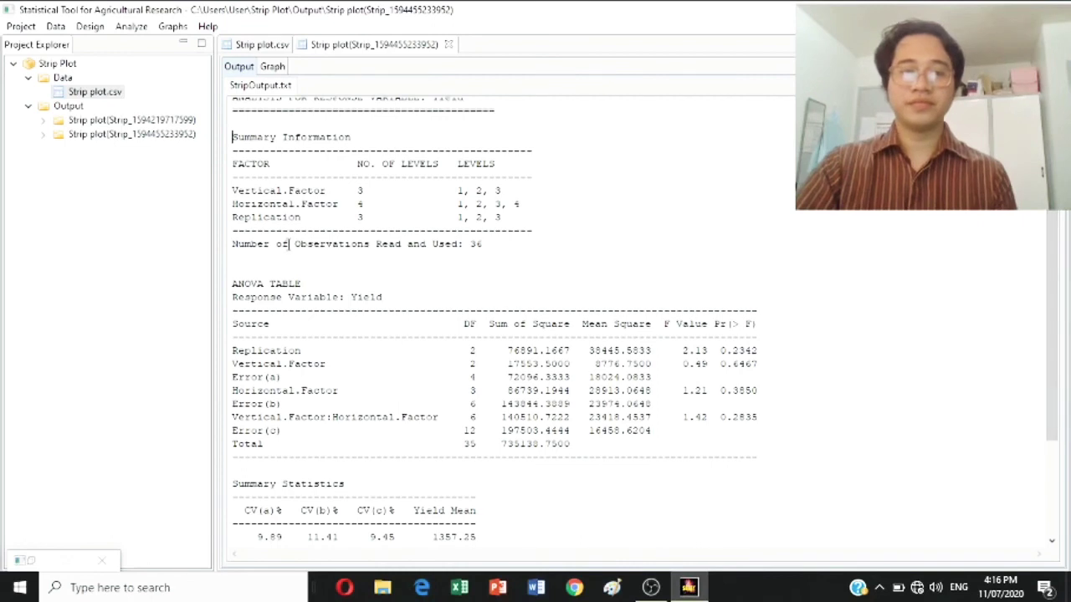
Copy the Yield ANOVA table and summary statistics from STAR and switch to blank Word Document1
left_click_drag(231, 281, 483, 509)
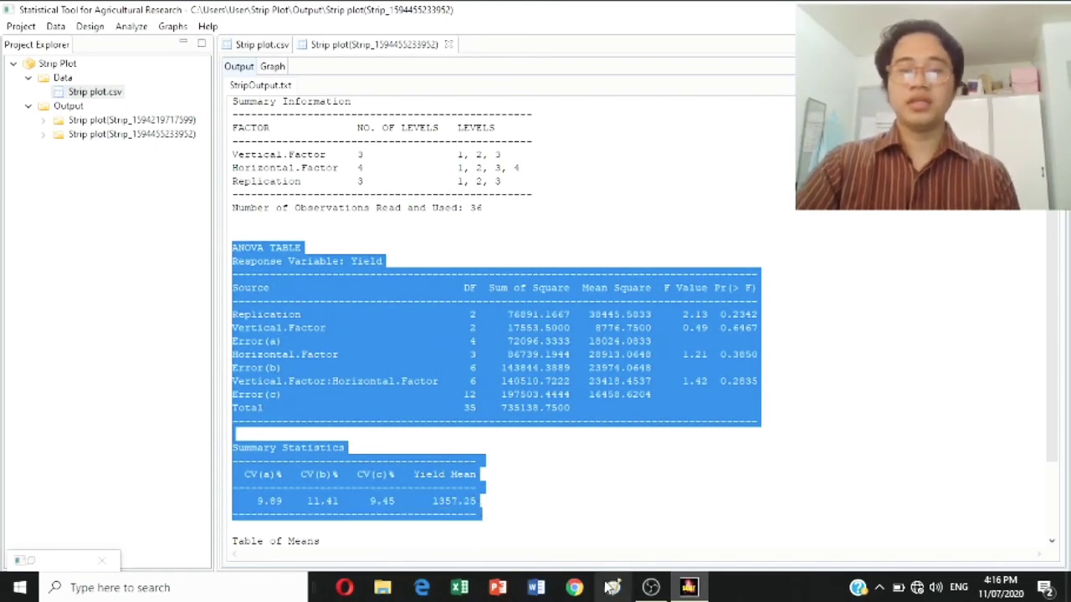
left_click(534, 589)
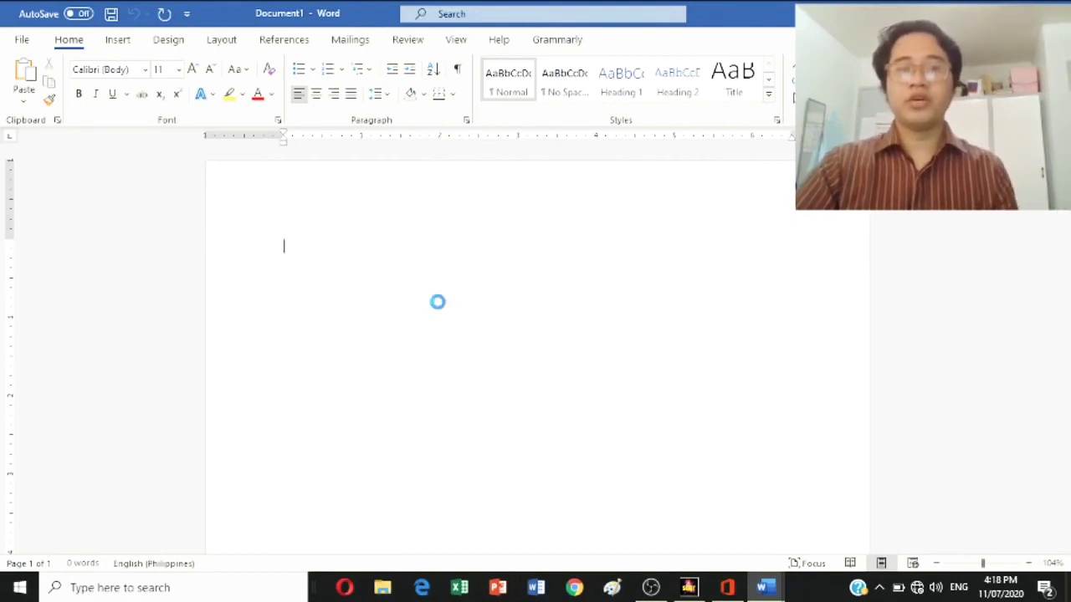
Paste the Yield ANOVA table and summary statistics into Document1, then go back to STAR
key("ctrl+v")
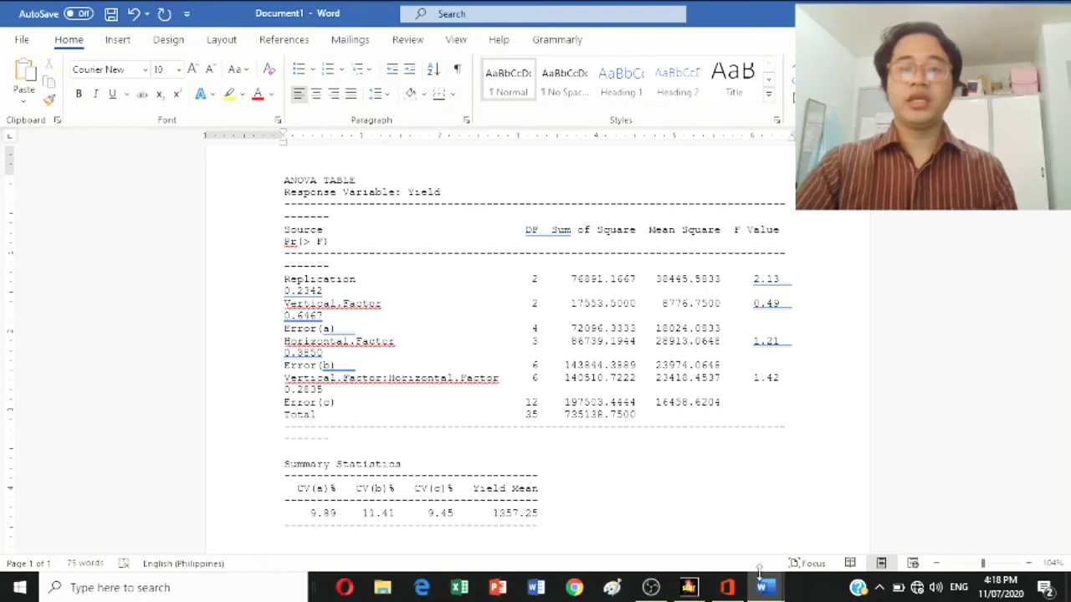
left_click(689, 588)
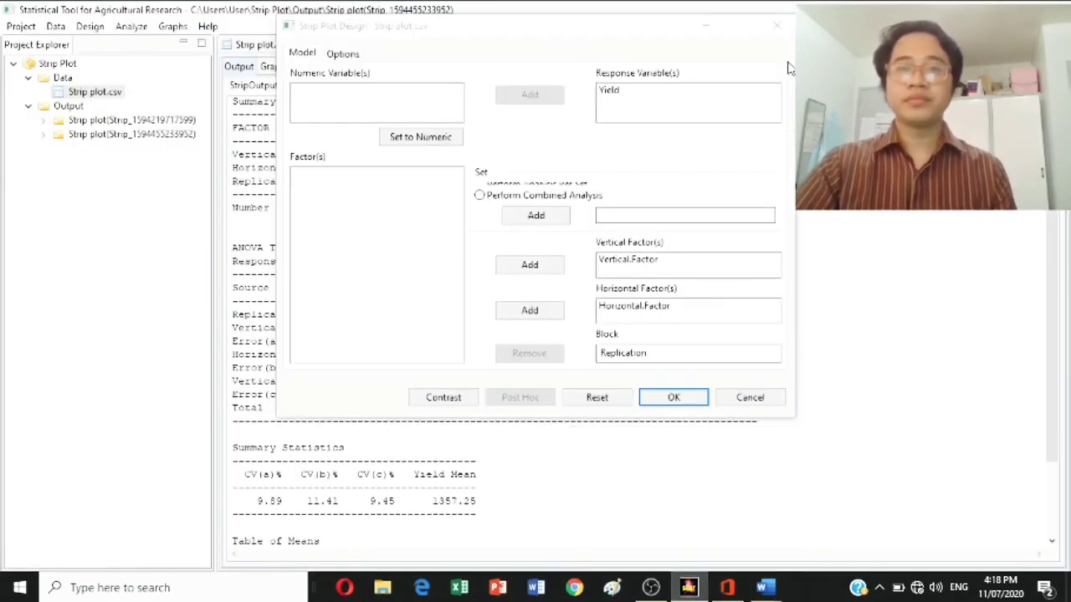
Close the Strip Plot Design dialog along with the output and data tabs
left_click(776, 27)
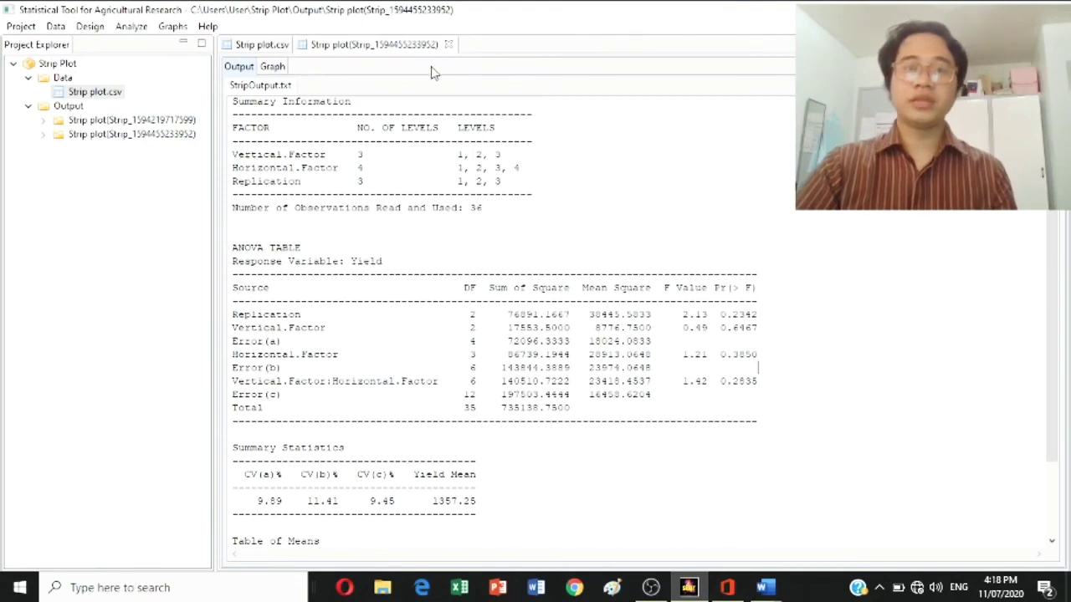
left_click(448, 47)
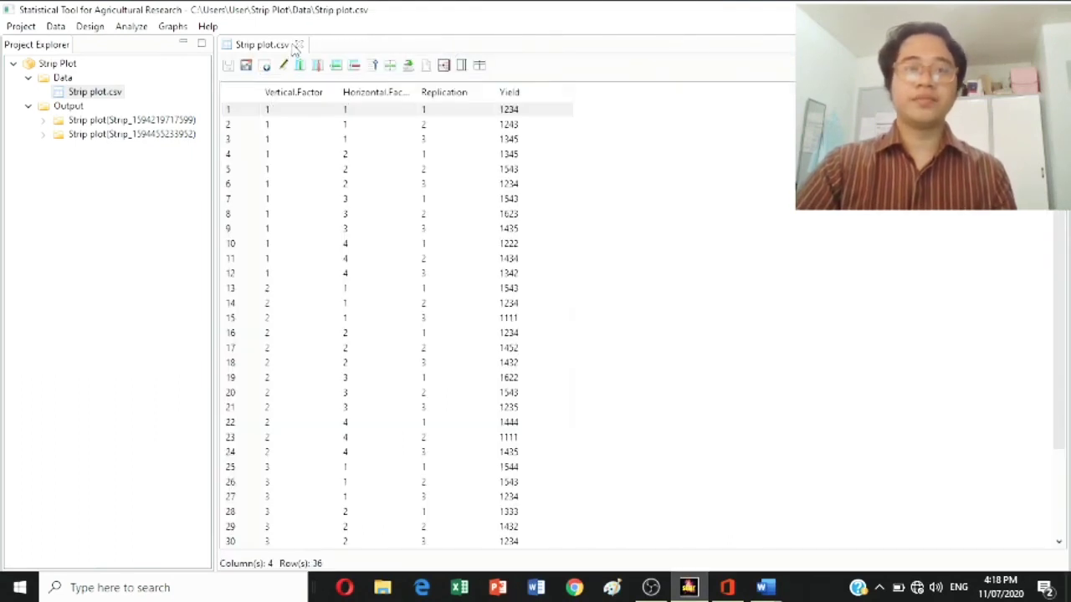
left_click(295, 46)
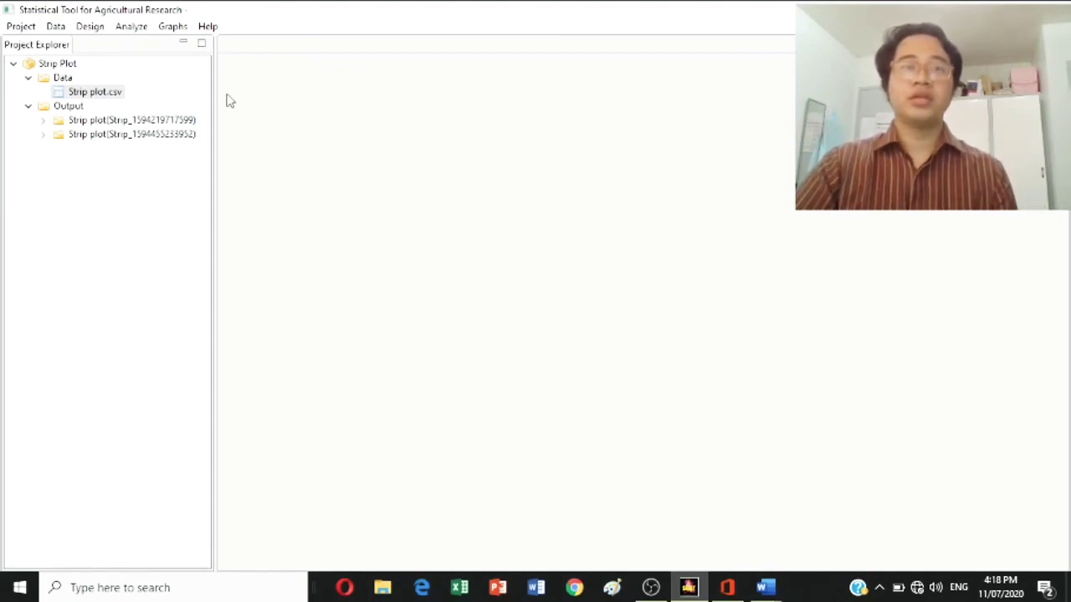
Reopen the Strip plot.csv data sheet and bring up Analyze > Analysis of Variance
double_click(69, 92)
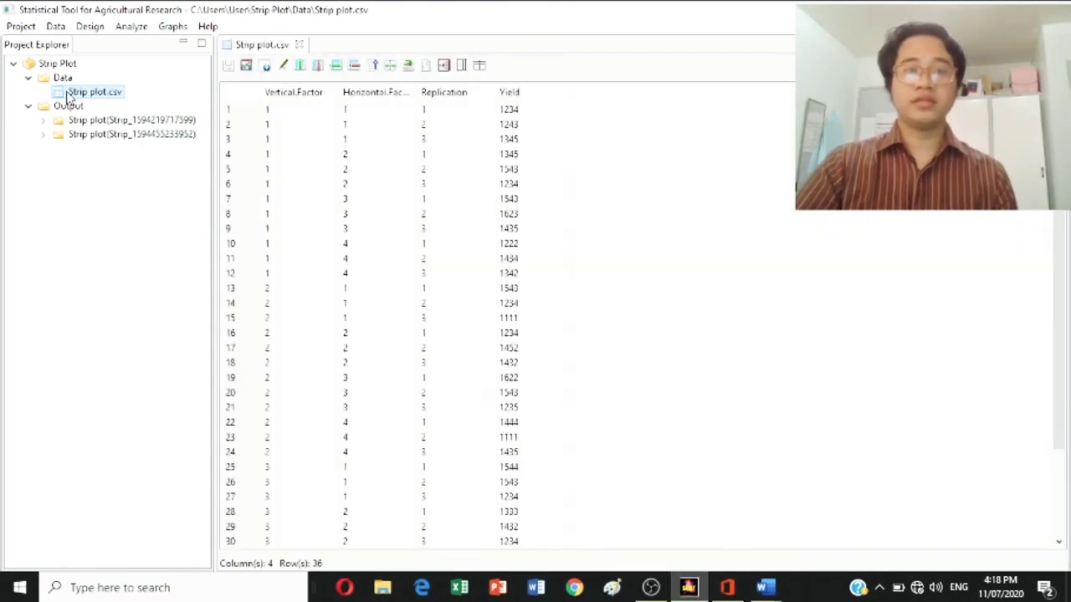
left_click(134, 27)
mouse_move(201, 113)
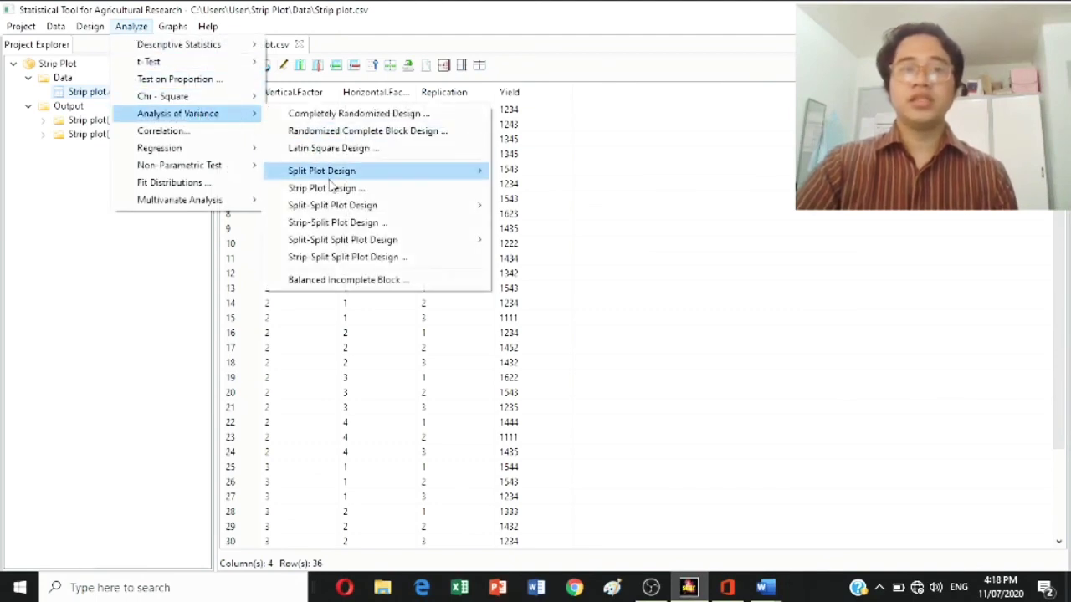
Run a Strip Plot Design with Yield response, Vertical.Factor and Horizontal.Factor, and Replication as block
left_click(327, 188)
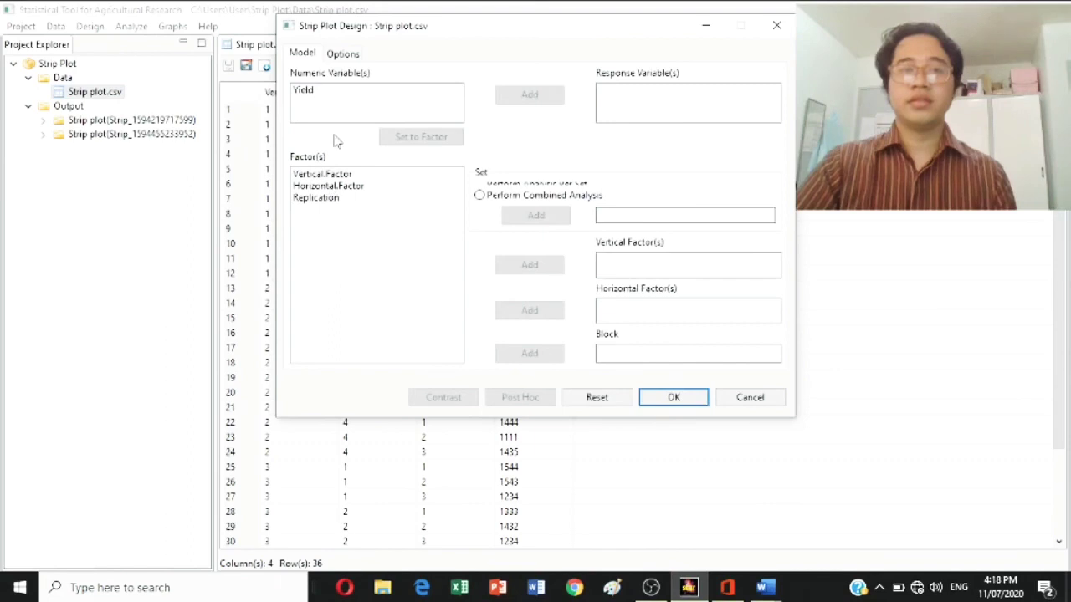
left_click(308, 92)
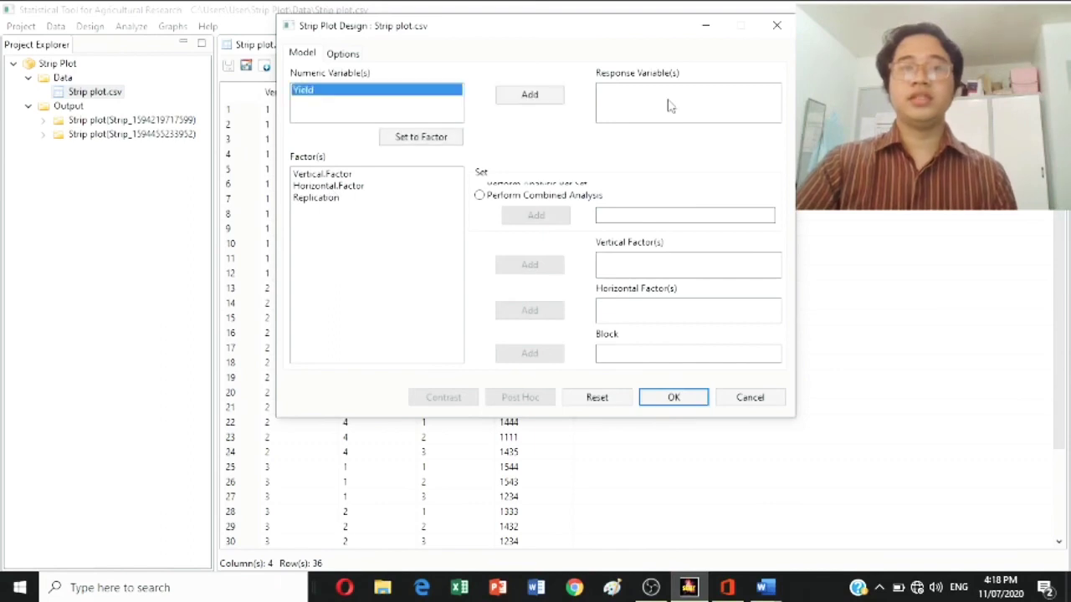
left_click(549, 94)
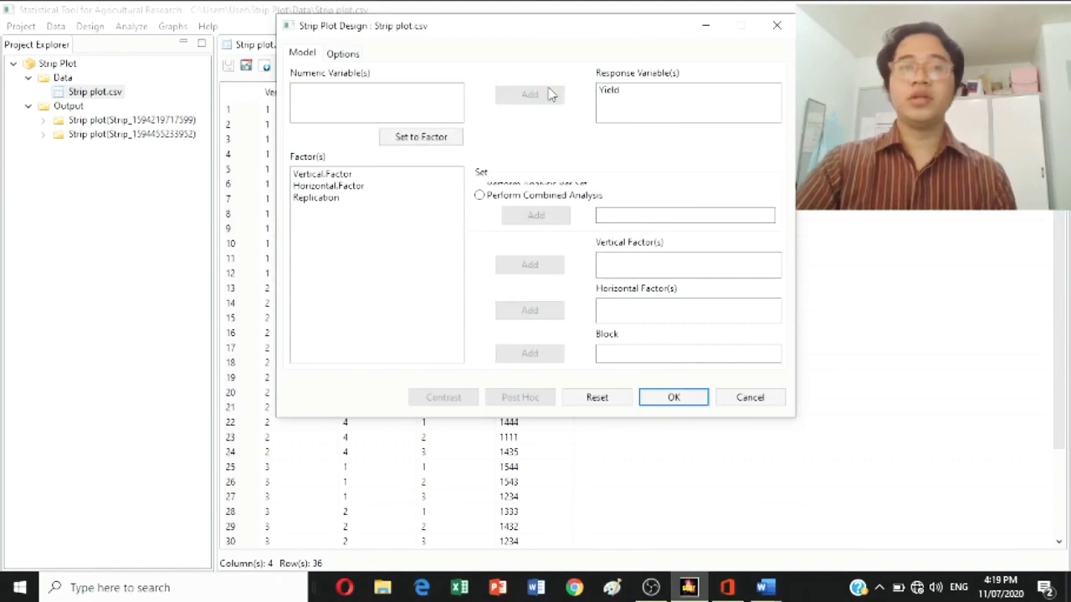
left_click(352, 175)
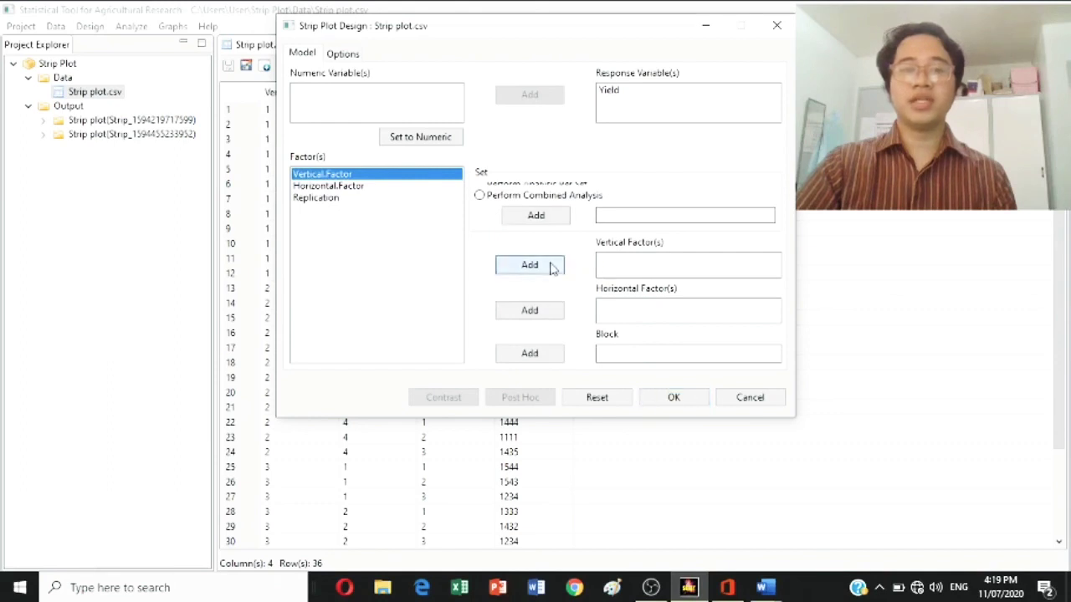
left_click(550, 264)
left_click(354, 175)
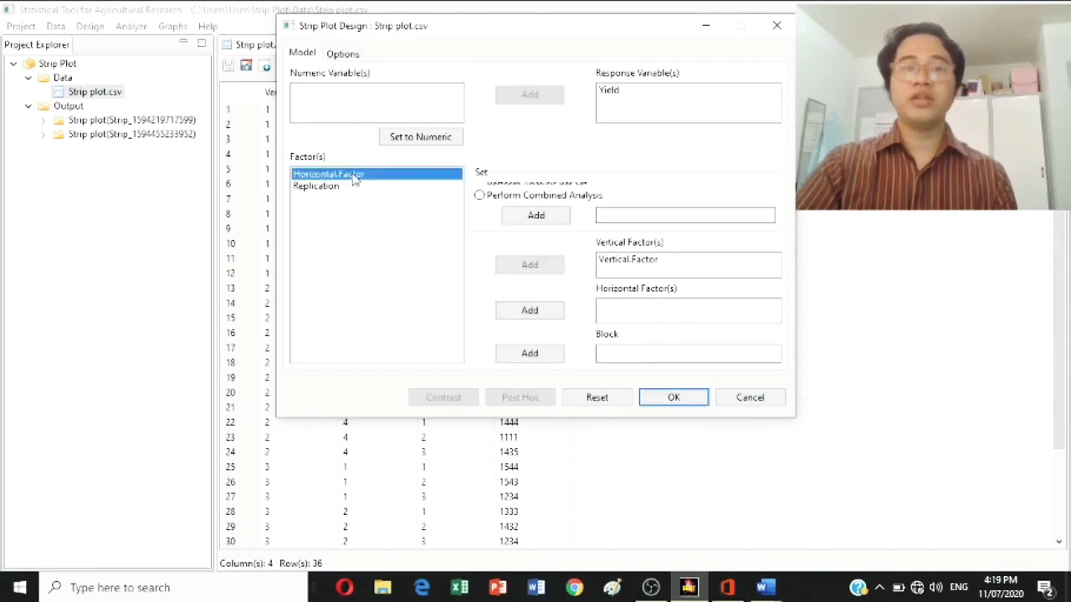
left_click(544, 318)
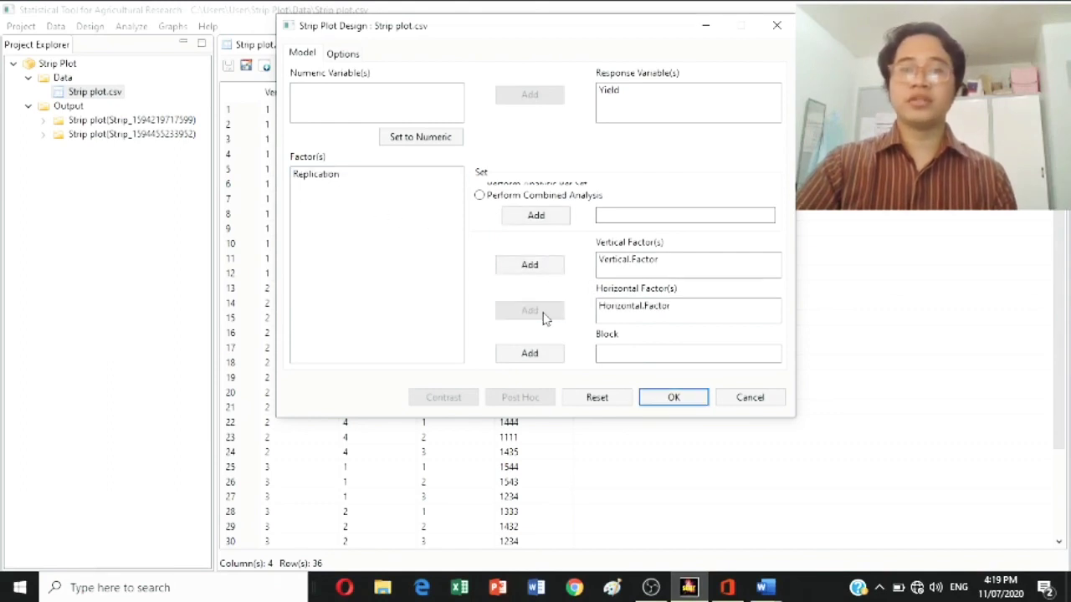
left_click(330, 179)
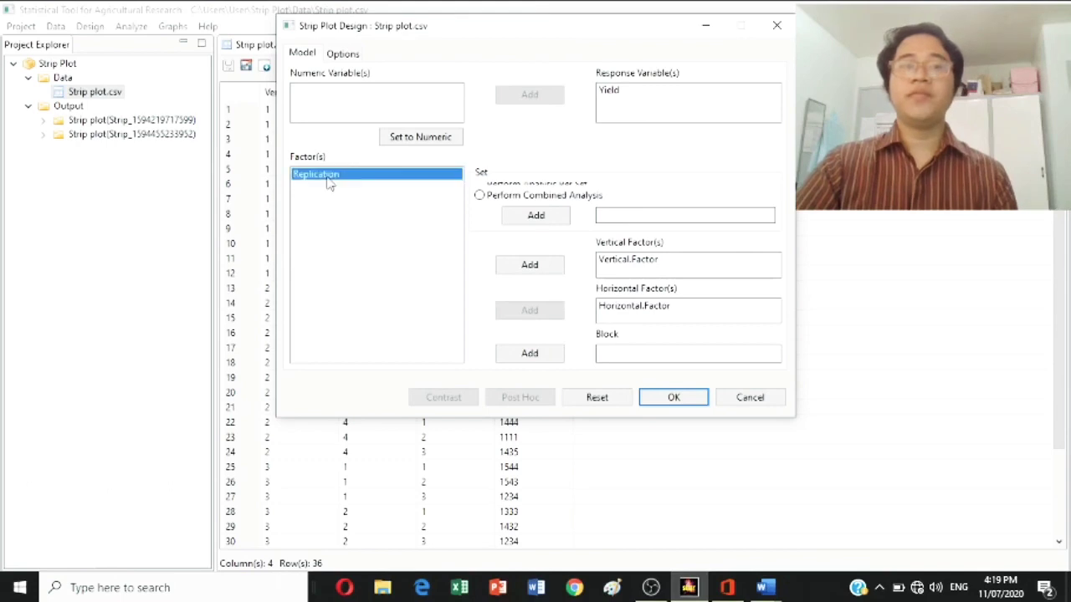
left_click(542, 354)
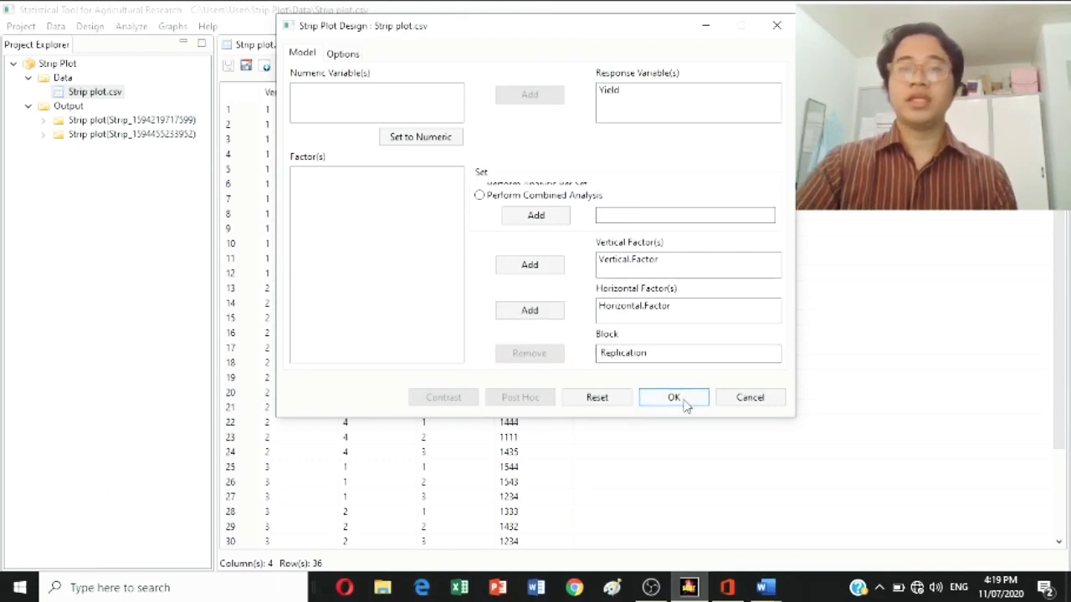
left_click(674, 399)
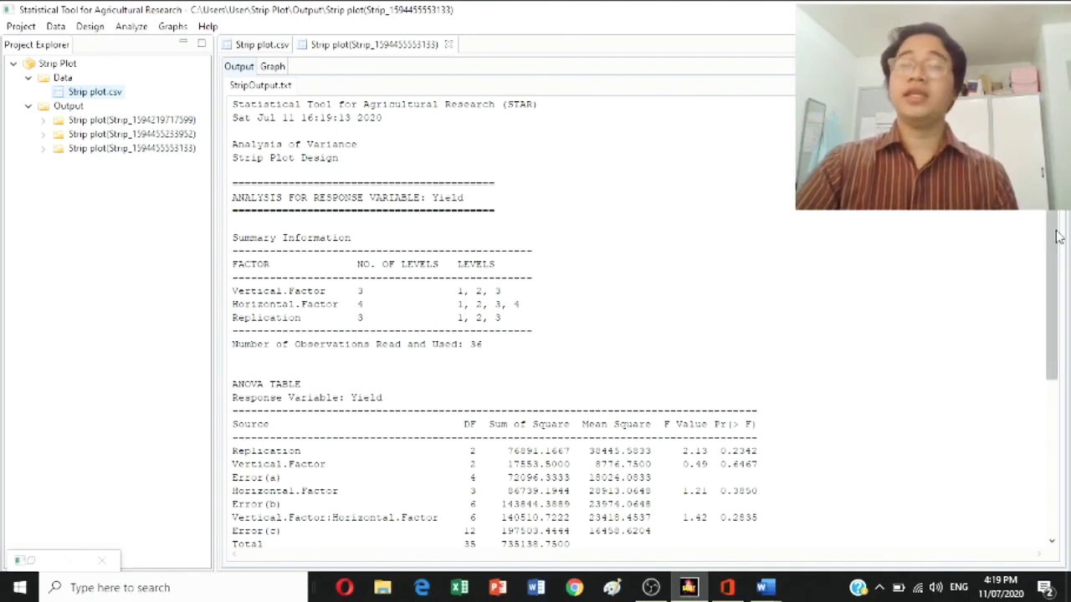
Copy the new Yield ANOVA table and summary statistics and paste them into Word Document2
scroll(1057, 236, "down", 4)
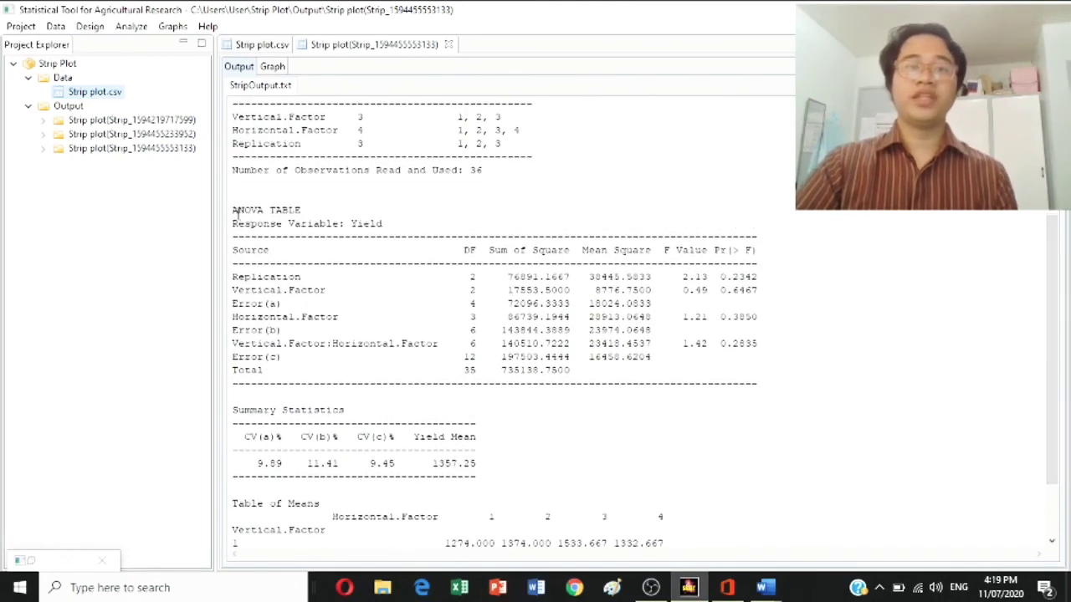
left_click_drag(231, 210, 477, 474)
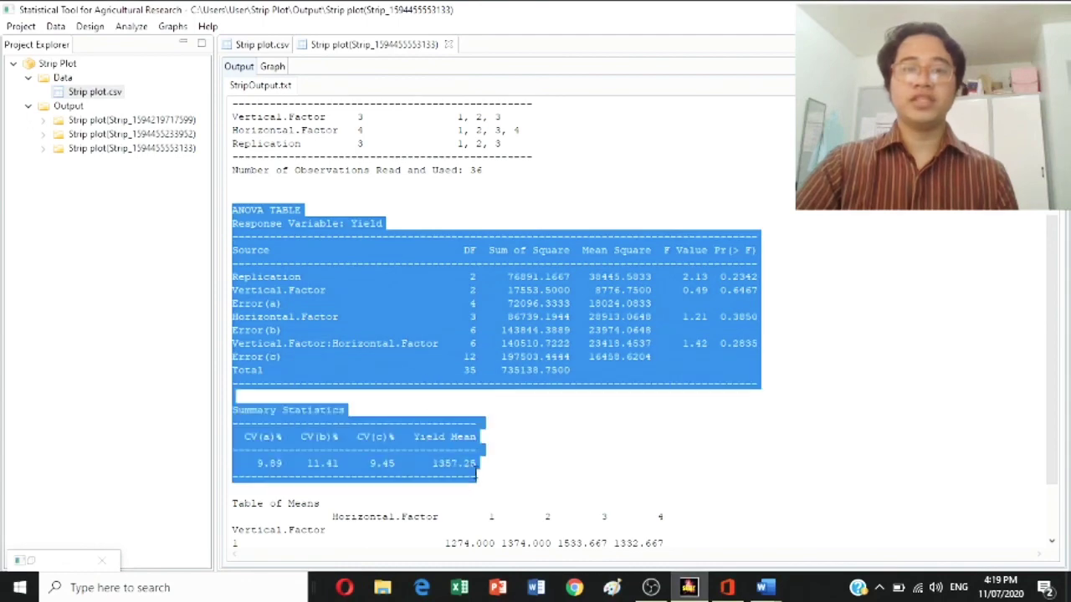
left_click(943, 447)
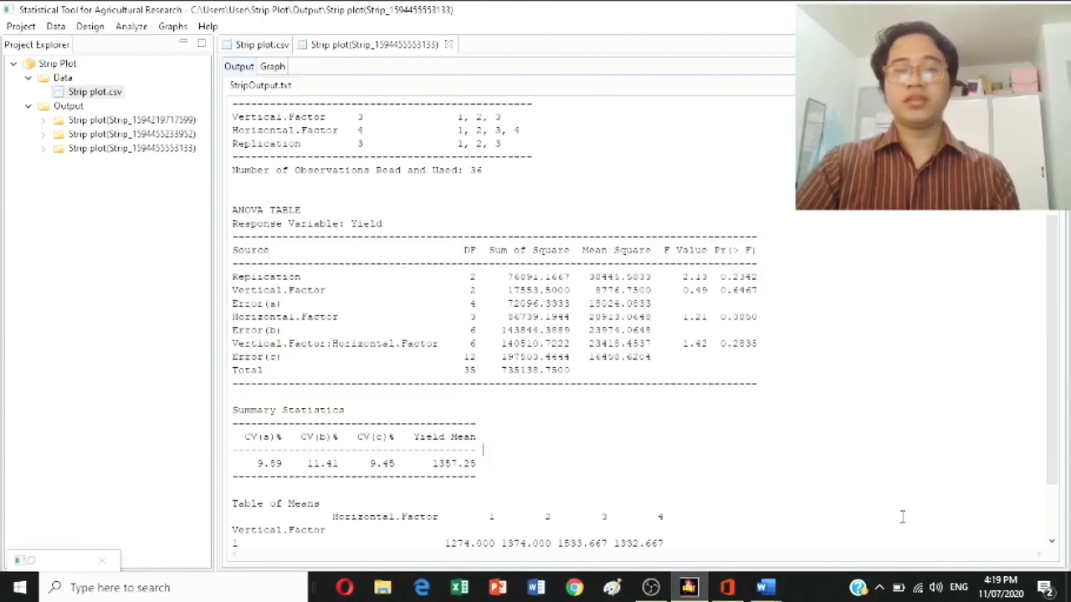
left_click(765, 587)
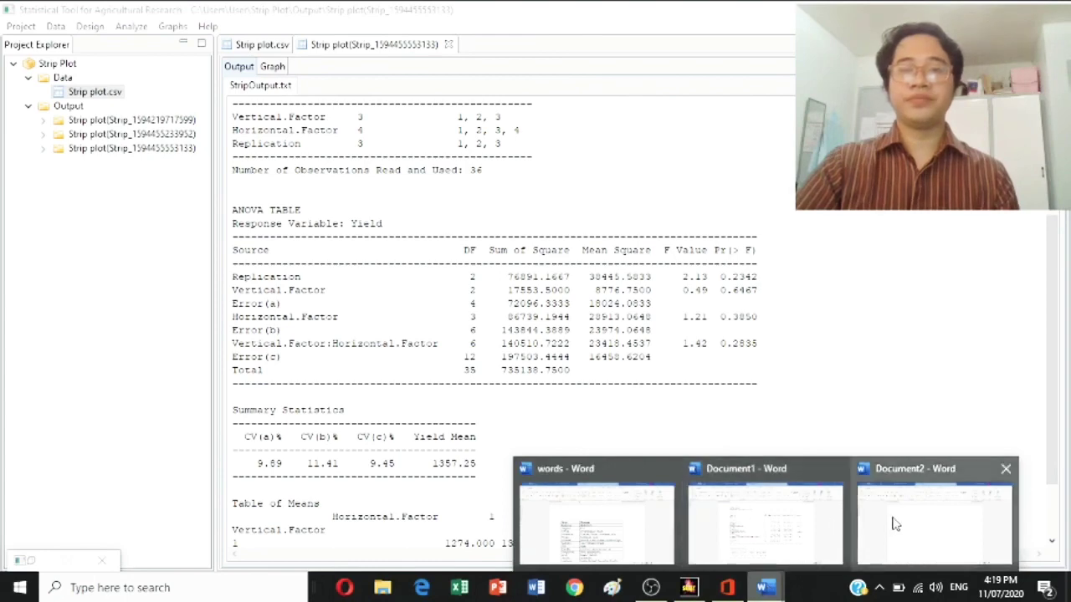
left_click(878, 524)
left_click(878, 524)
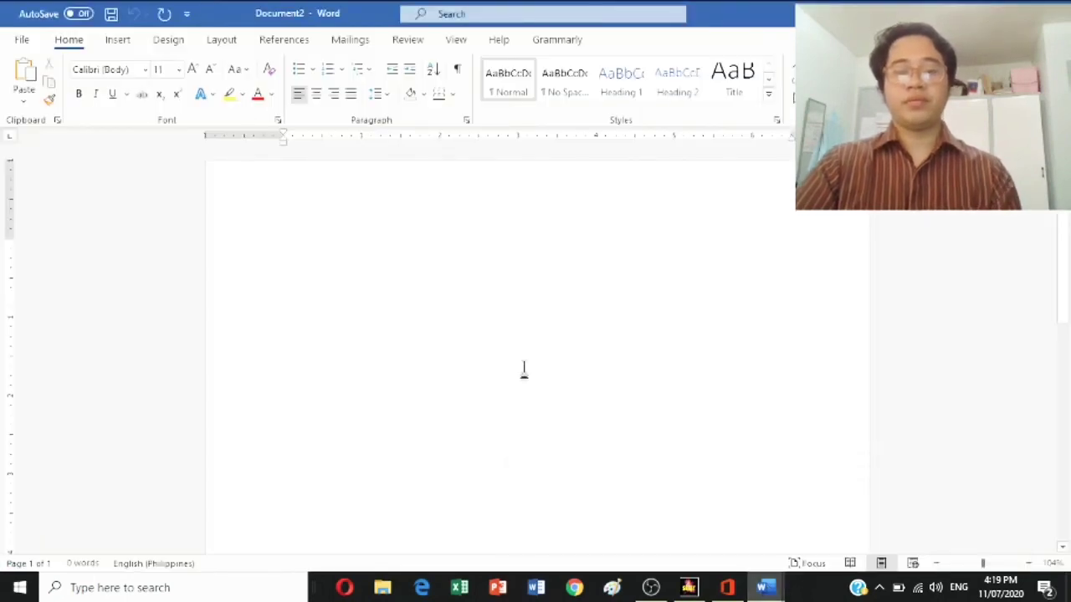
key("ctrl+v")
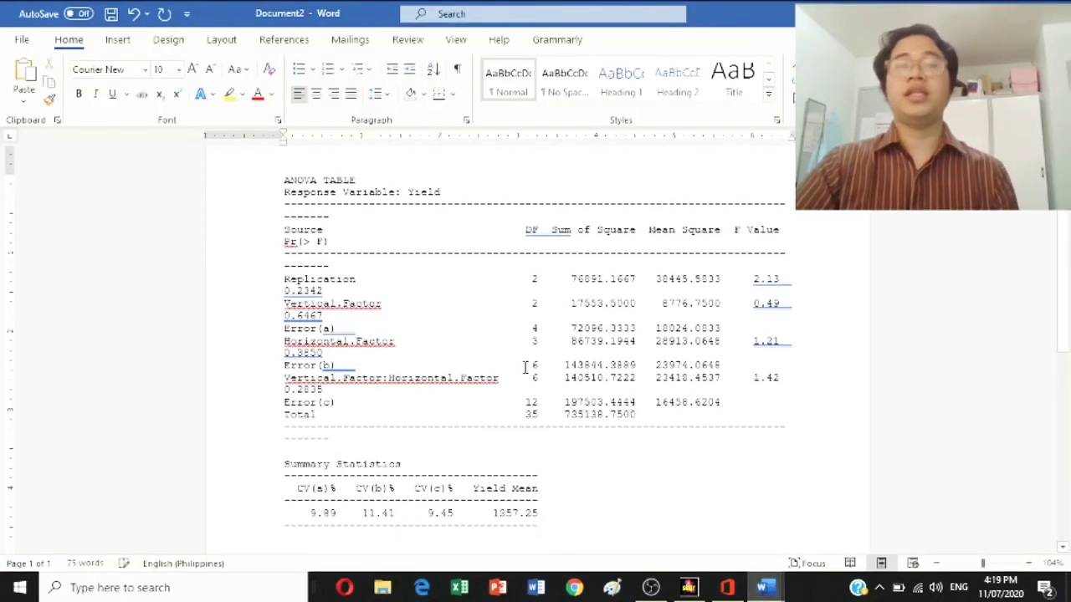